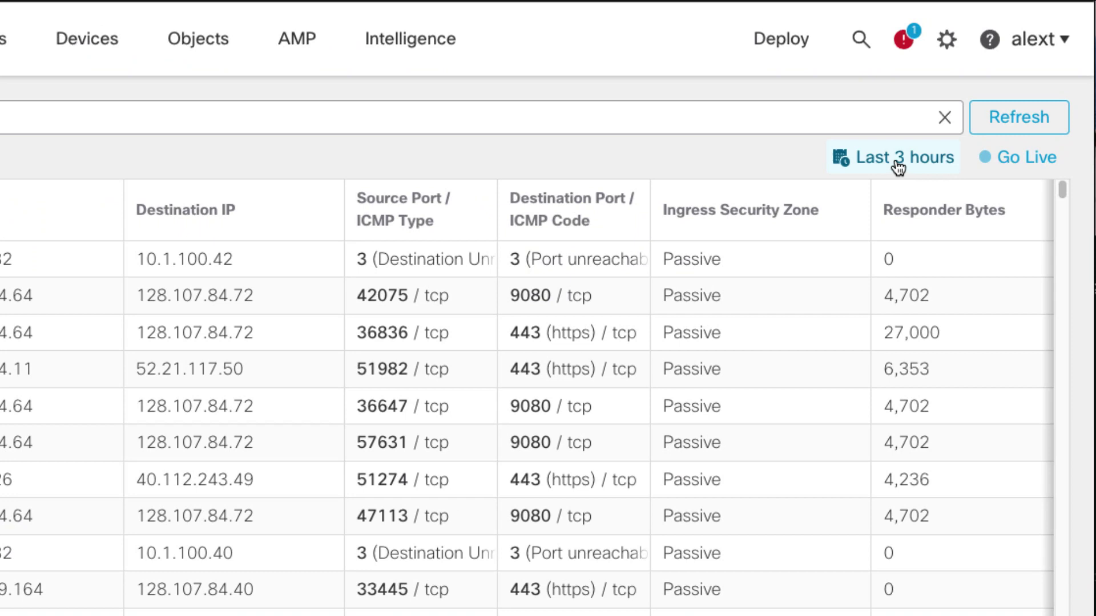
# Step: Check the time range options available for the unified events list
pyautogui.click(898, 167)
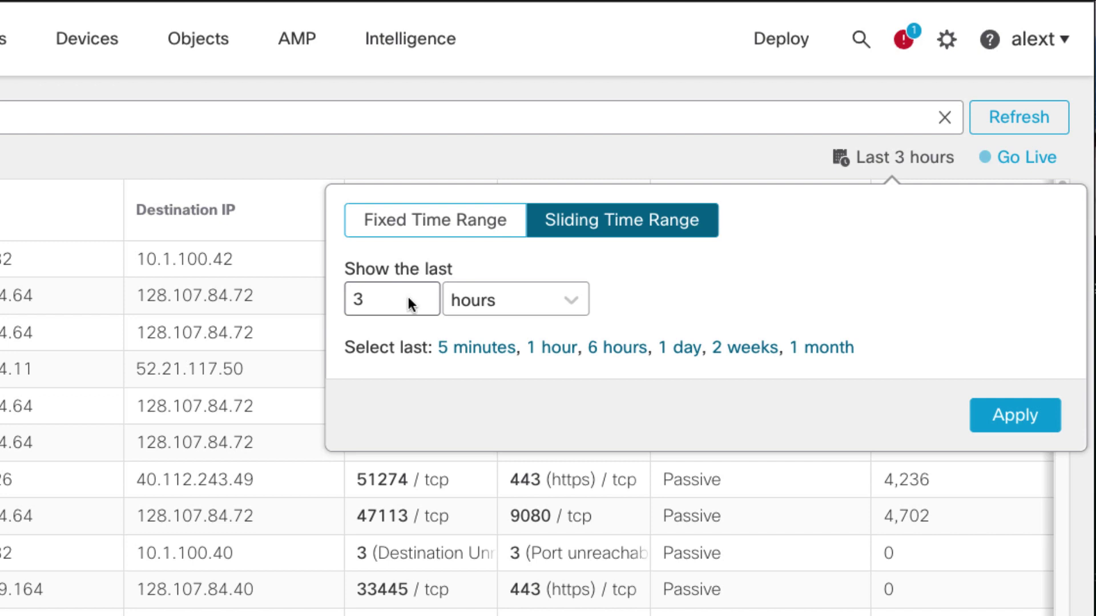
pyautogui.click(635, 160)
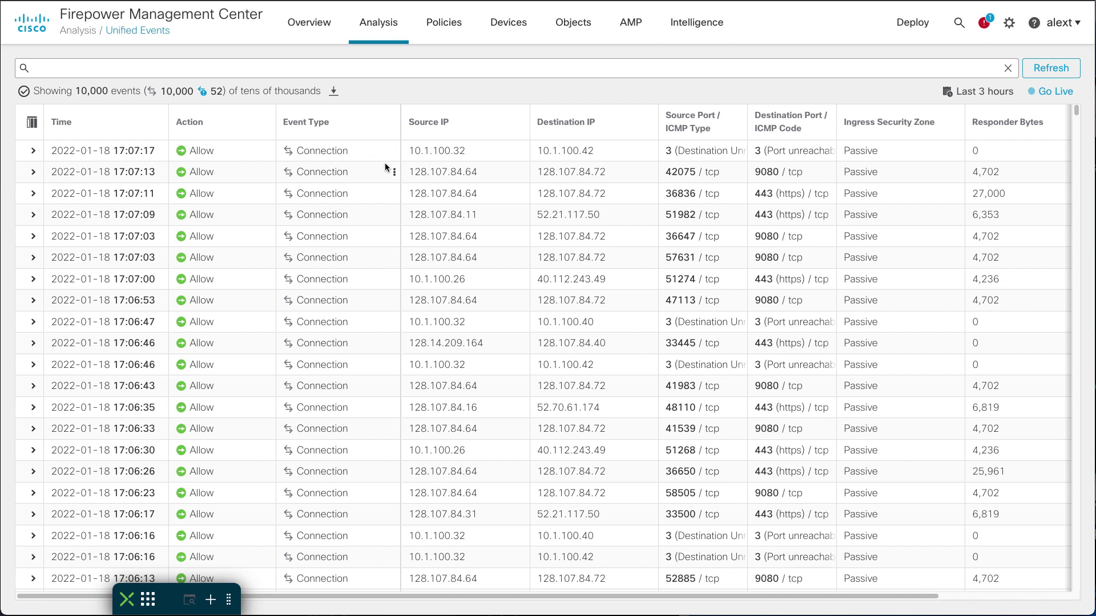
# Step: Add the Reason column to the unified events table
pyautogui.click(32, 124)
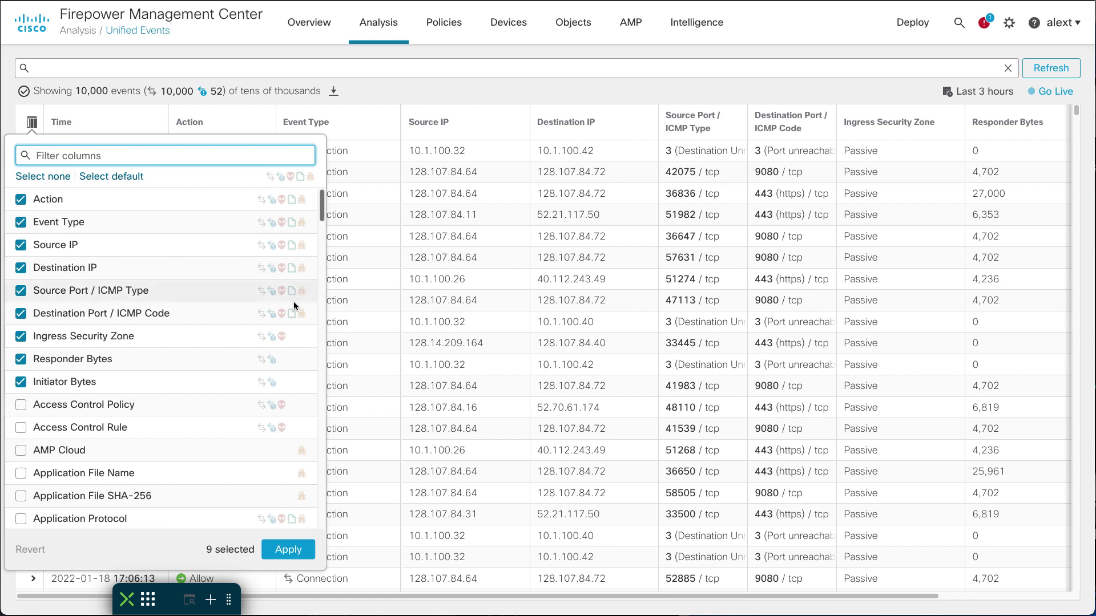
pyautogui.moveTo(321, 207)
pyautogui.mouseDown()
pyautogui.moveTo(324, 254)
pyautogui.moveTo(329, 210)
pyautogui.mouseUp()
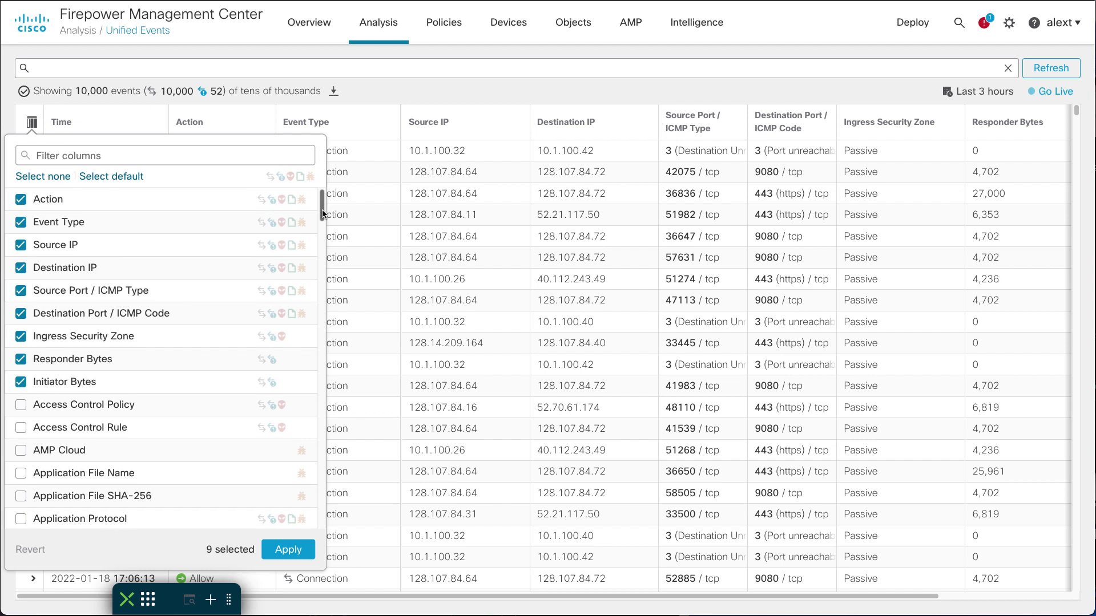
pyautogui.scroll(-2, 274, 221)
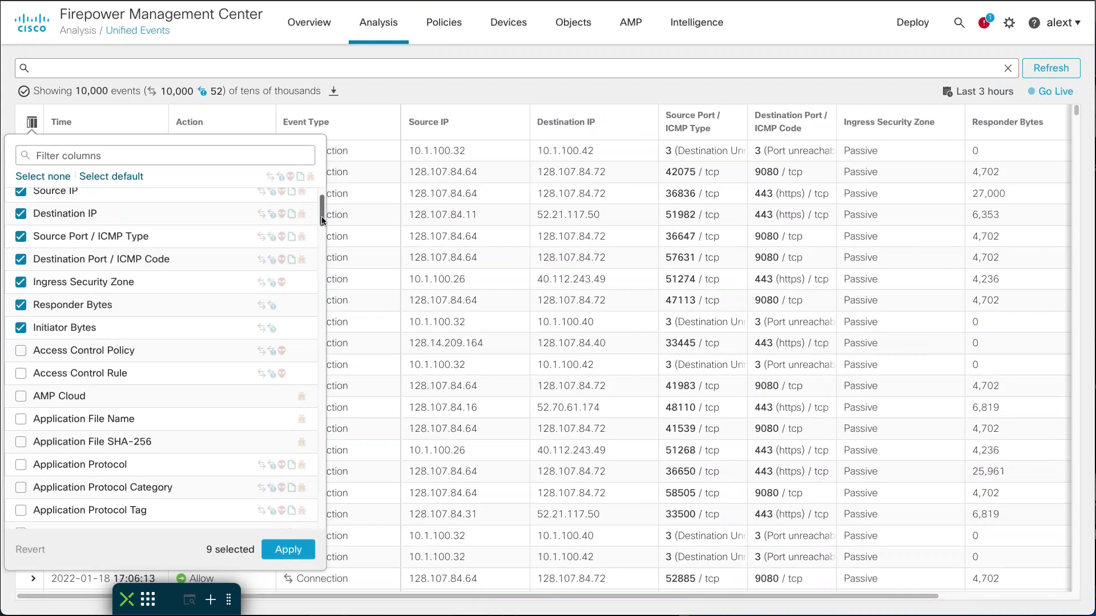
pyautogui.moveTo(321, 217); pyautogui.dragTo(289, 430)
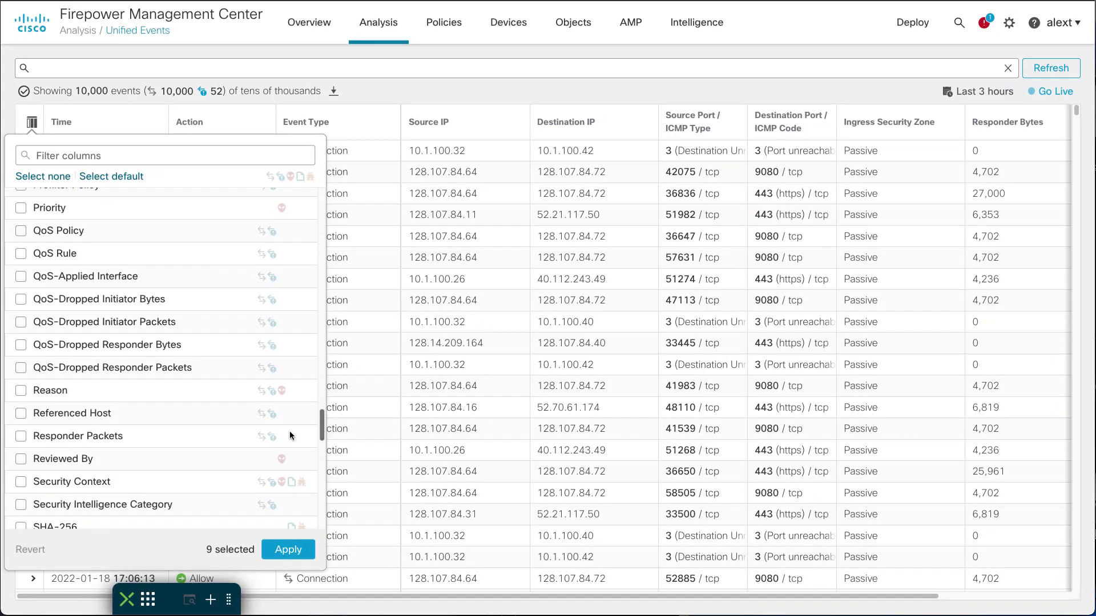
pyautogui.click(21, 391)
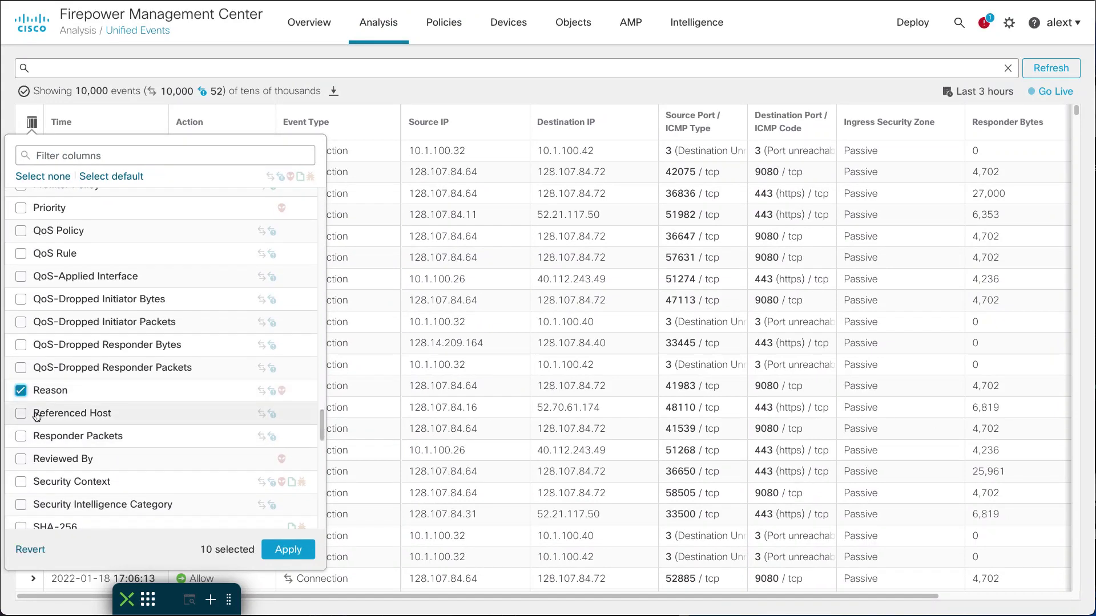
pyautogui.click(288, 550)
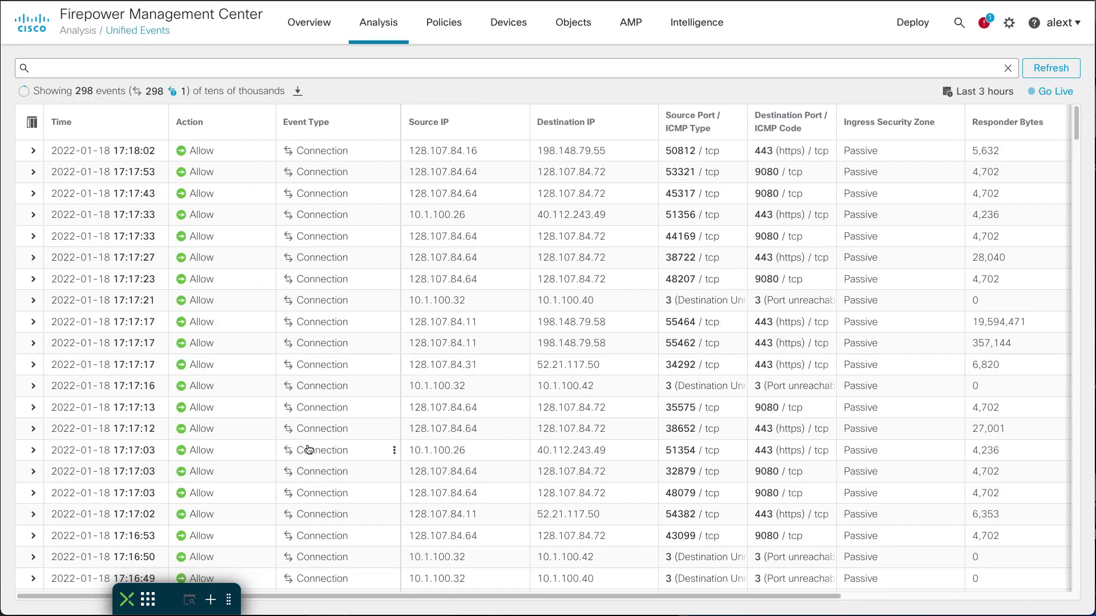
# Step: Move the Reason column between the Action and Event Type columns
pyautogui.moveTo(487, 597); pyautogui.dragTo(820, 581)
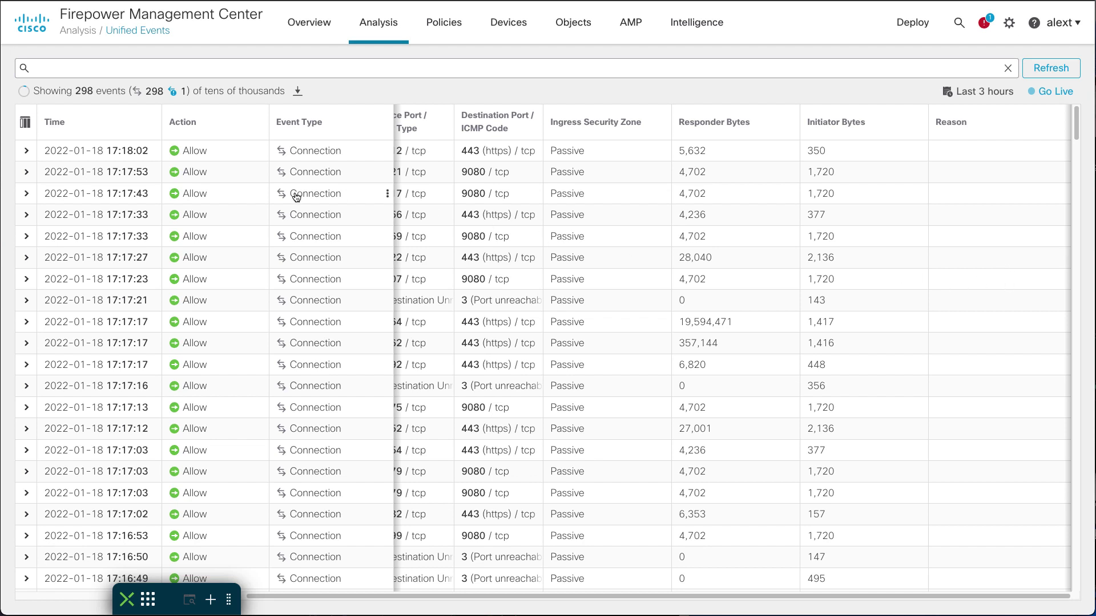
pyautogui.moveTo(1006, 122); pyautogui.dragTo(342, 128)
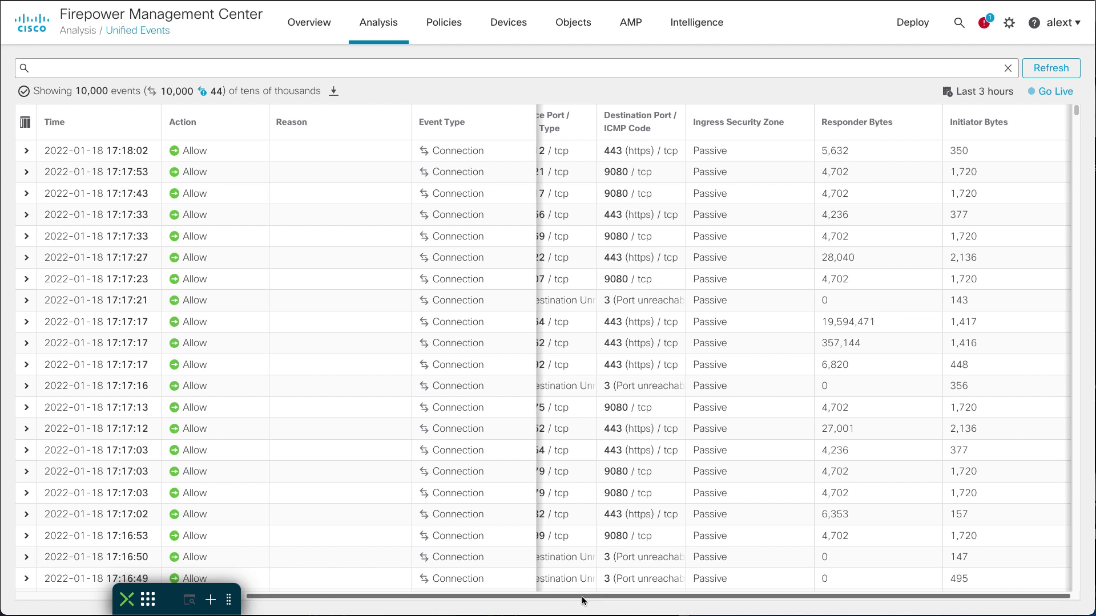
pyautogui.moveTo(595, 598); pyautogui.dragTo(290, 591)
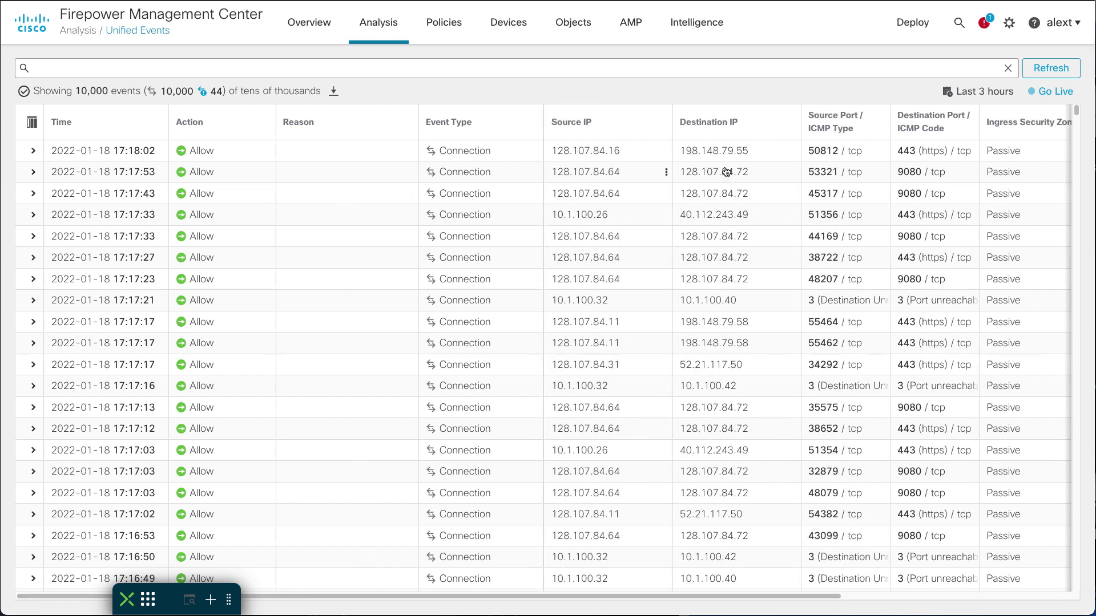
pyautogui.moveTo(1077, 112); pyautogui.dragTo(1074, 151)
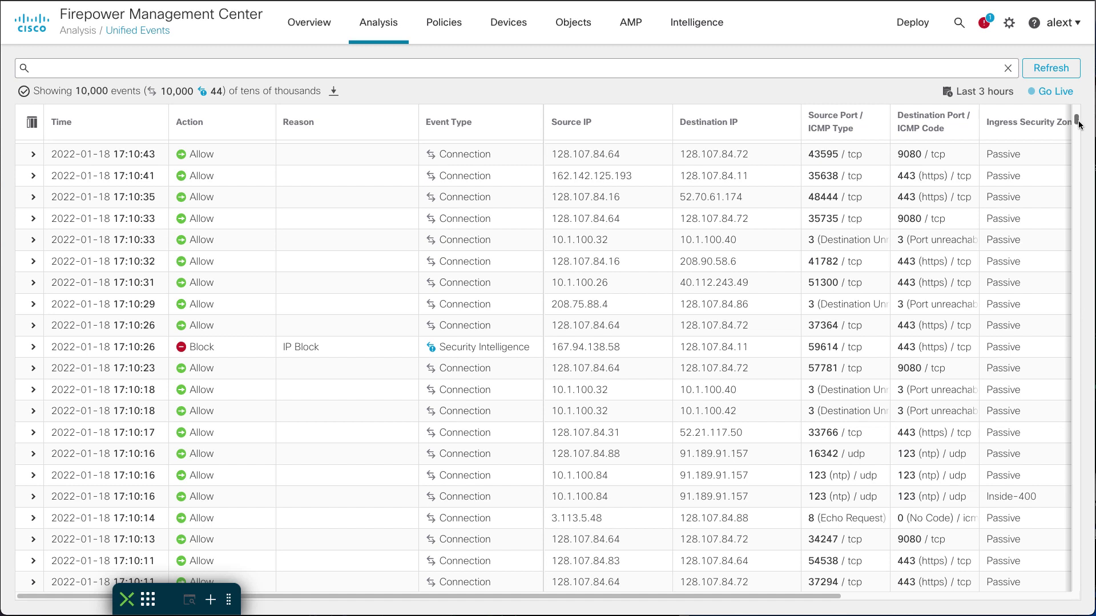
pyautogui.moveTo(1078, 122); pyautogui.dragTo(1077, 111)
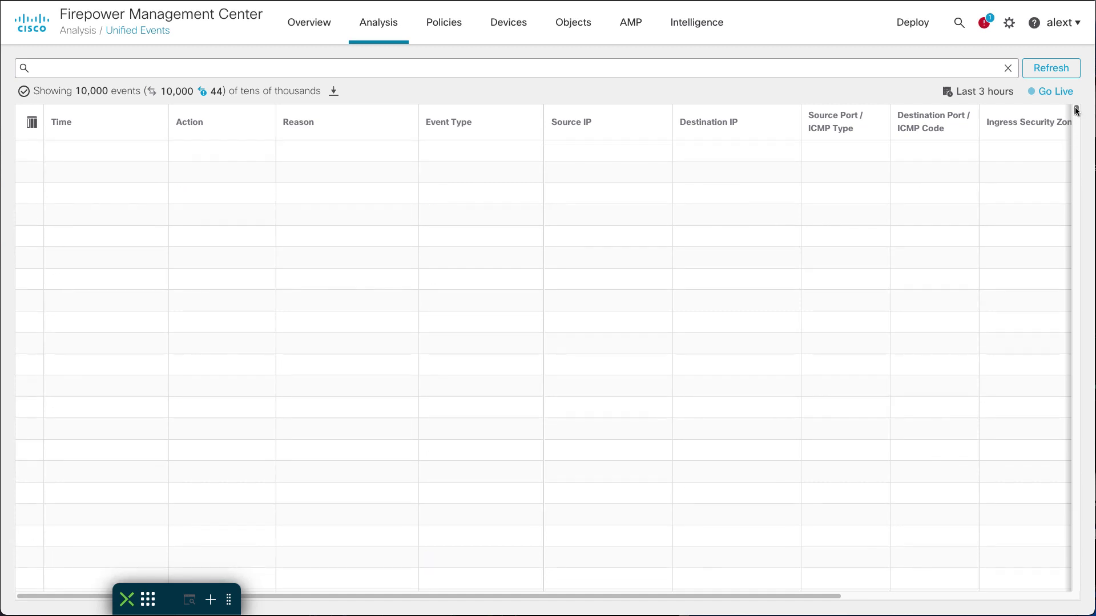
pyautogui.moveTo(525, 158)
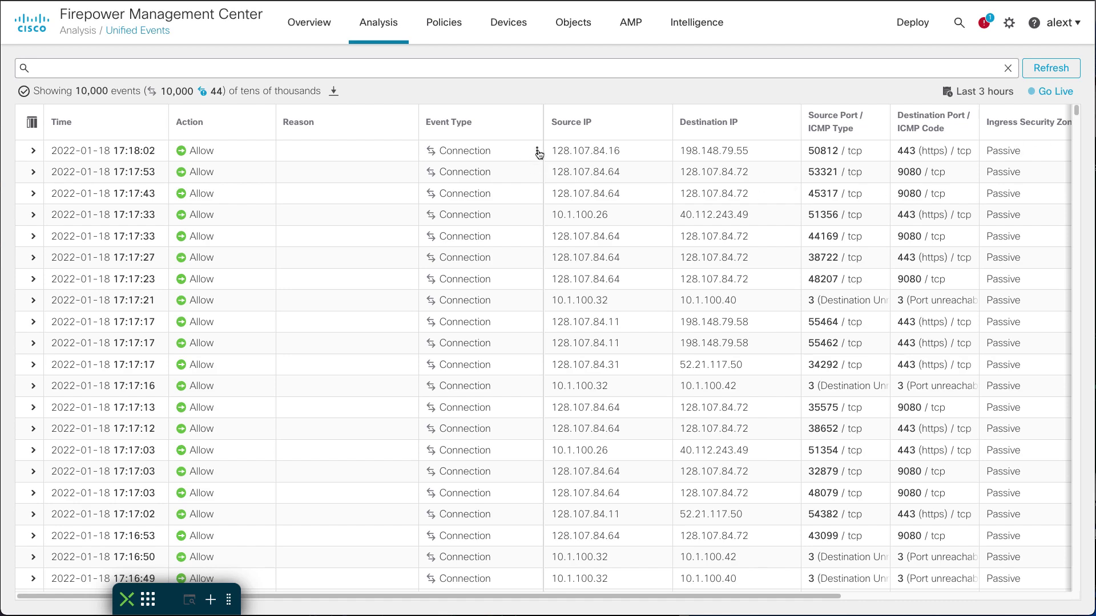
pyautogui.click(538, 152)
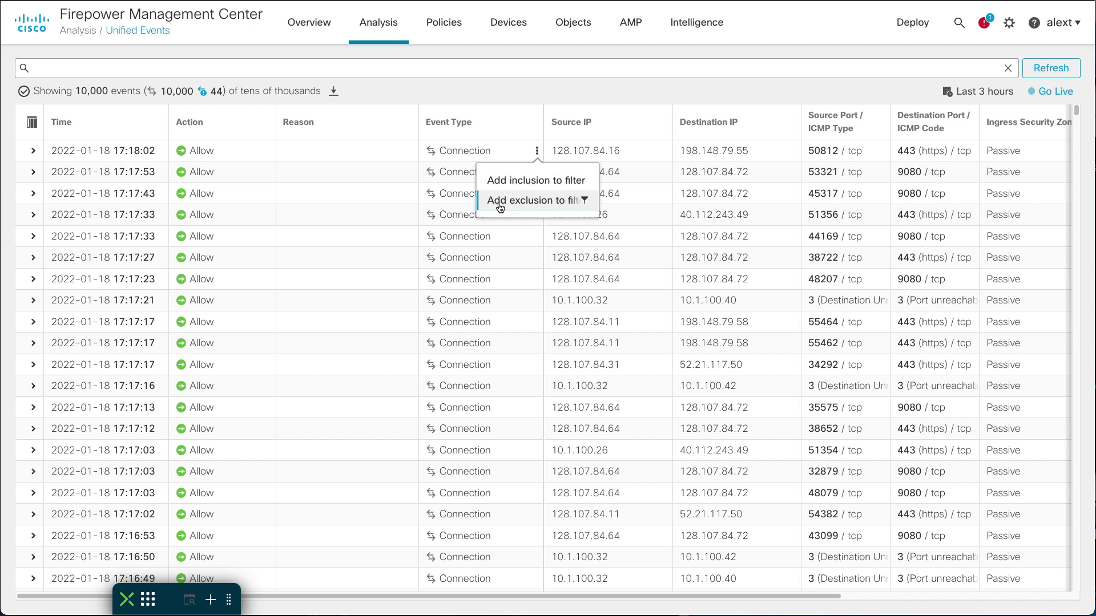
pyautogui.click(348, 151)
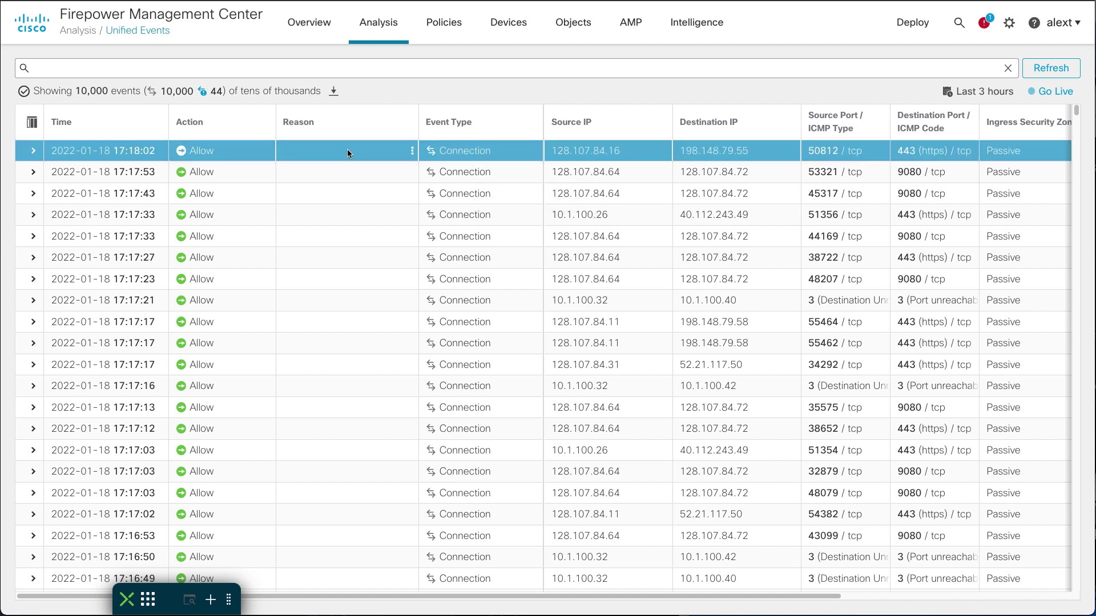
# Step: Exclude events with an empty Reason using the filter Reason !N/A and apply it
pyautogui.click(412, 151)
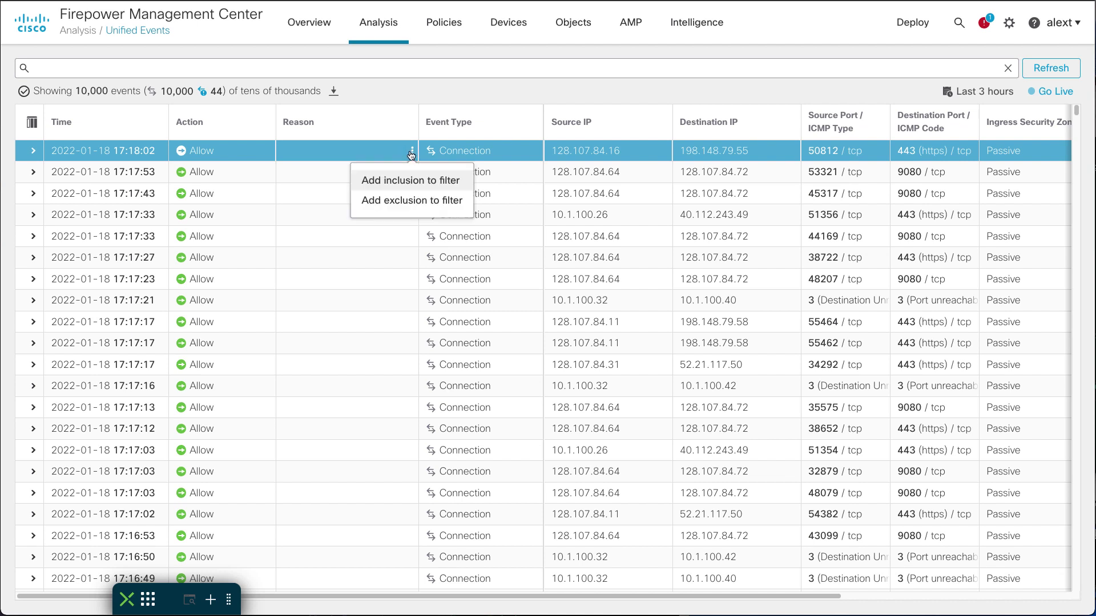
pyautogui.click(380, 153)
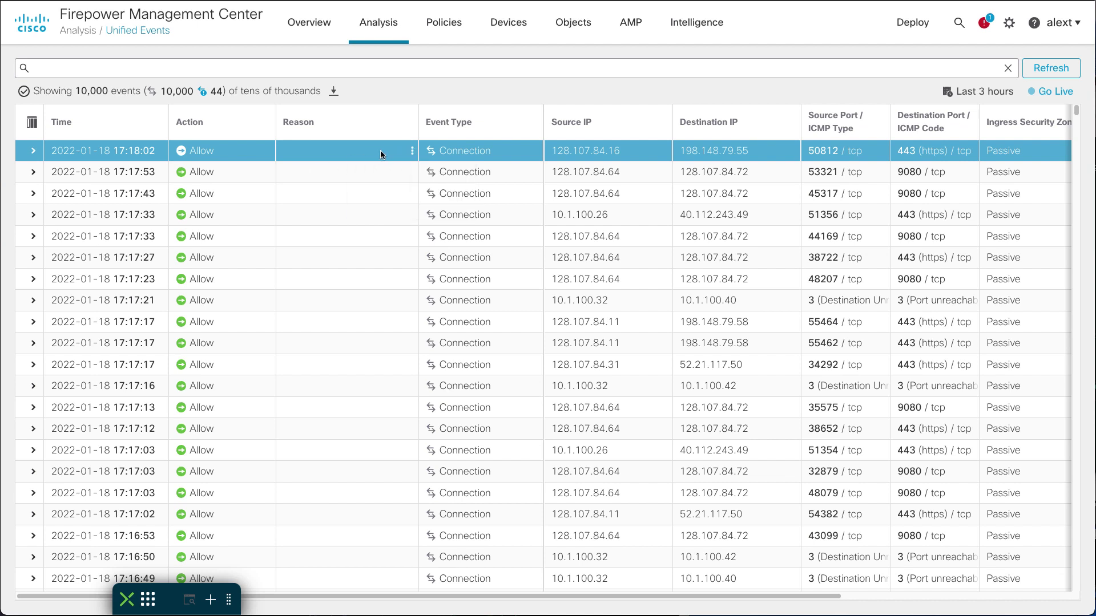
pyautogui.click(410, 153)
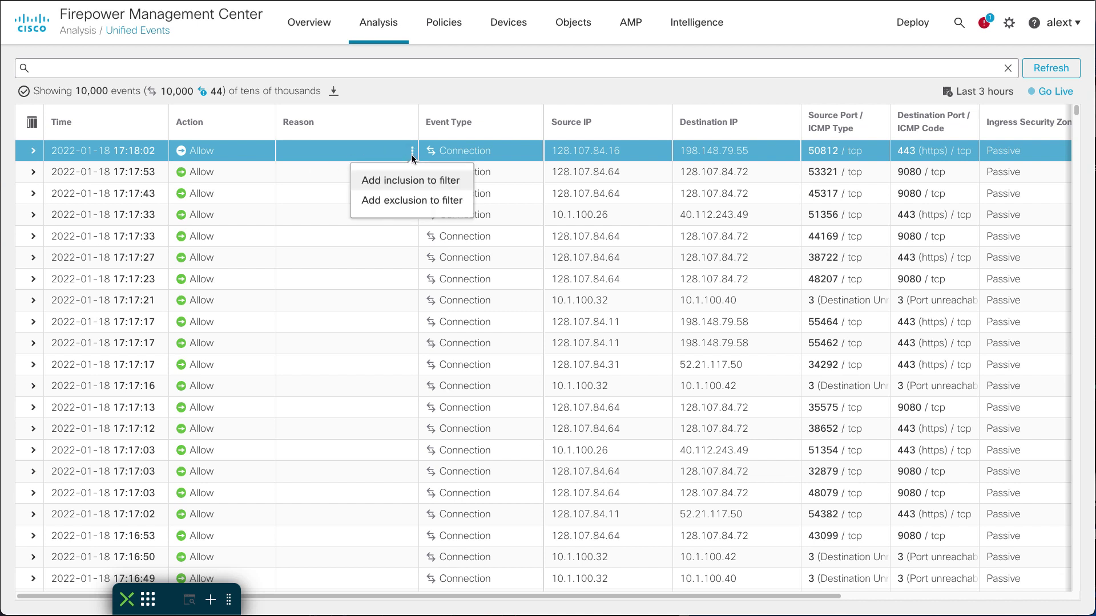
pyautogui.click(406, 201)
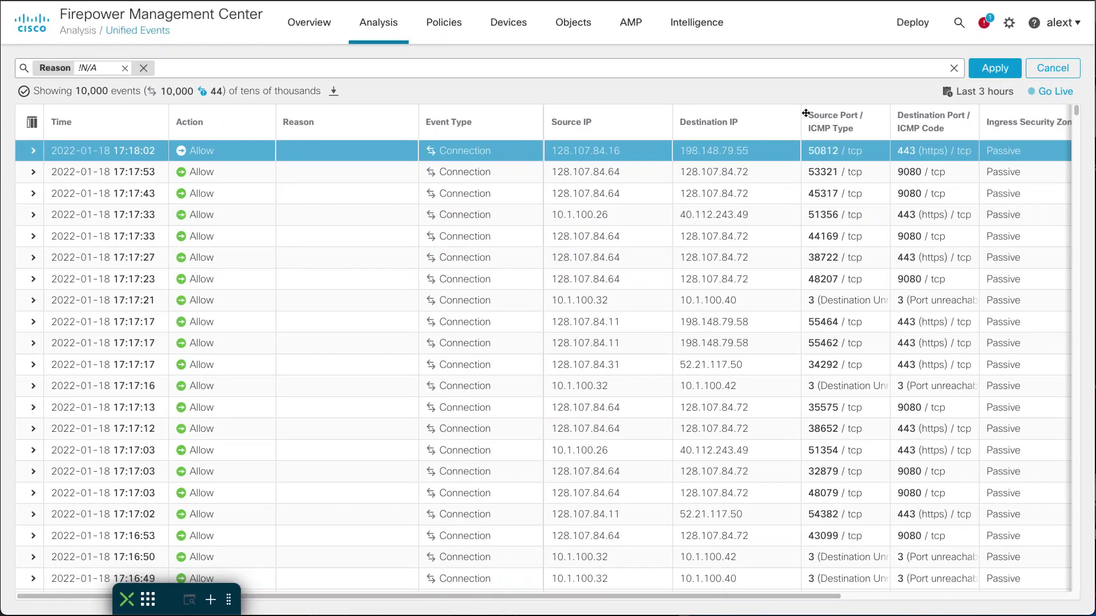
pyautogui.click(996, 70)
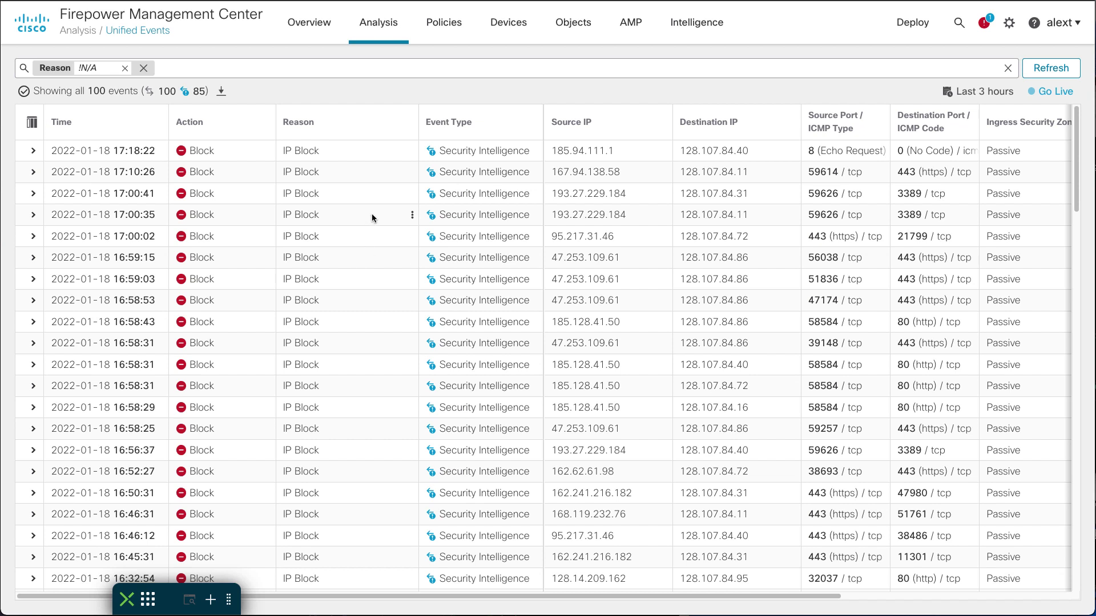
# Step: Review the filtered events through to the oldest entries, comparing their reasons, responder bytes and initiator bytes
pyautogui.moveTo(1075, 183); pyautogui.dragTo(1053, 412)
pyautogui.scroll(-15, 1054, 415)
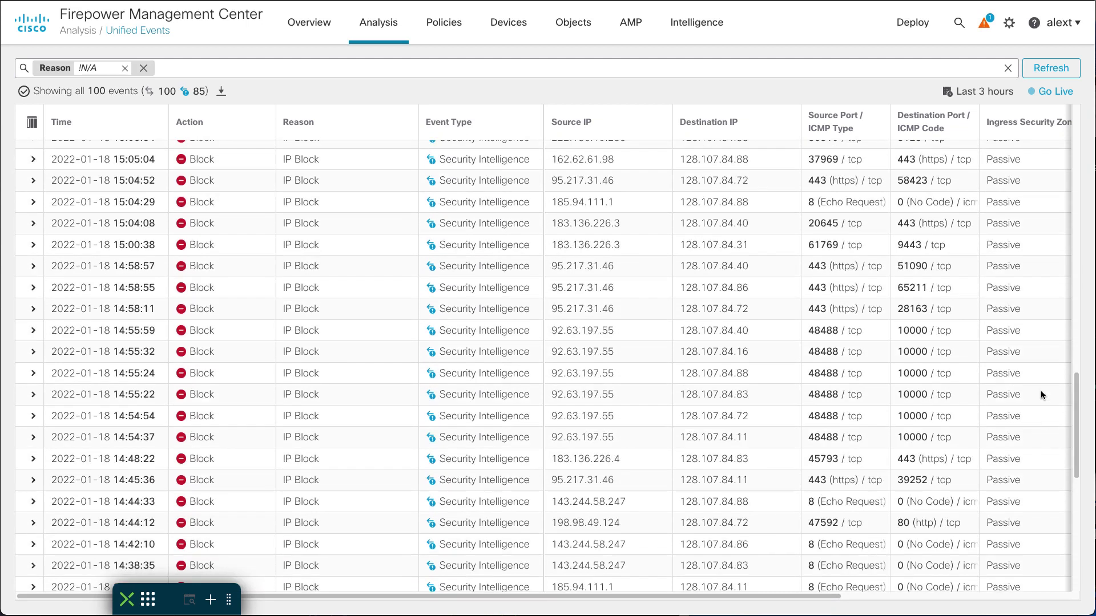
pyautogui.scroll(-1, 1037, 378)
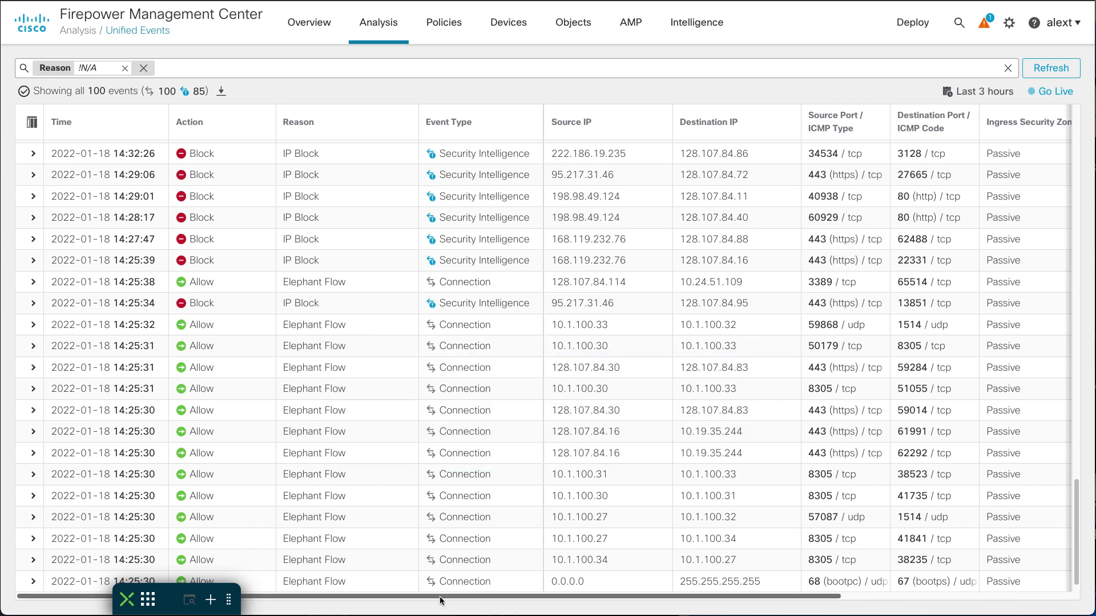
pyautogui.hscroll(1, 391, 598)
pyautogui.moveTo(390, 598); pyautogui.dragTo(662, 609)
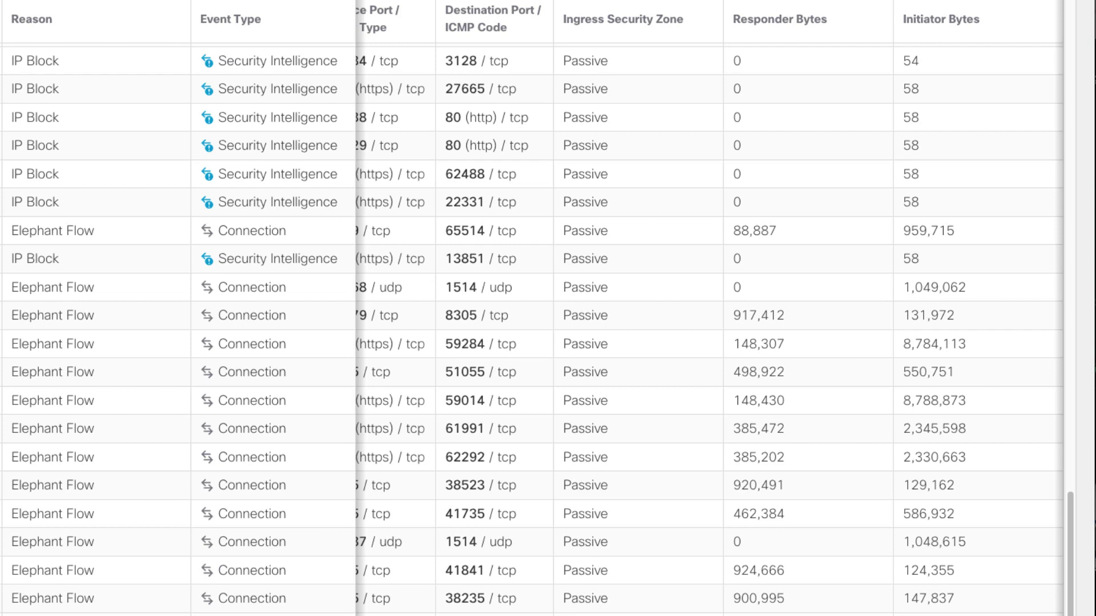
pyautogui.hscroll(-2, 676, 308)
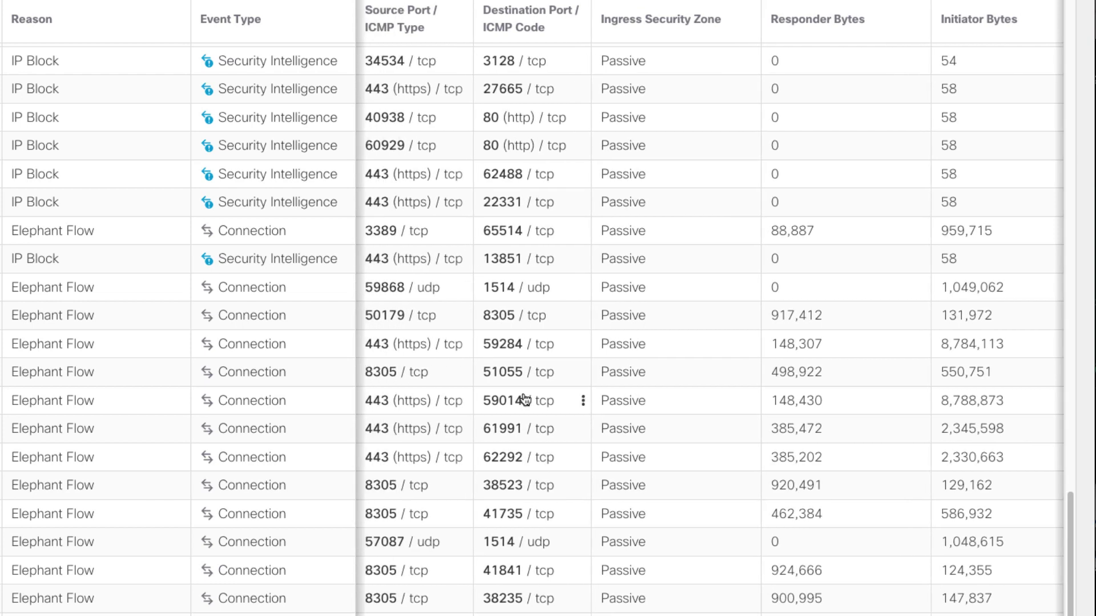
pyautogui.hscroll(2, 823, 489)
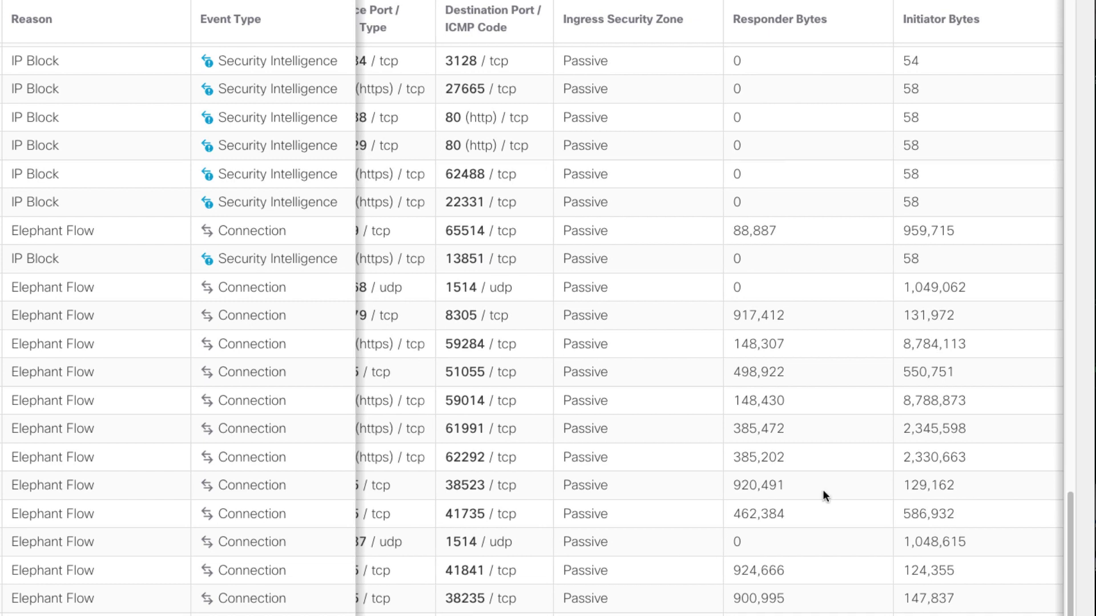
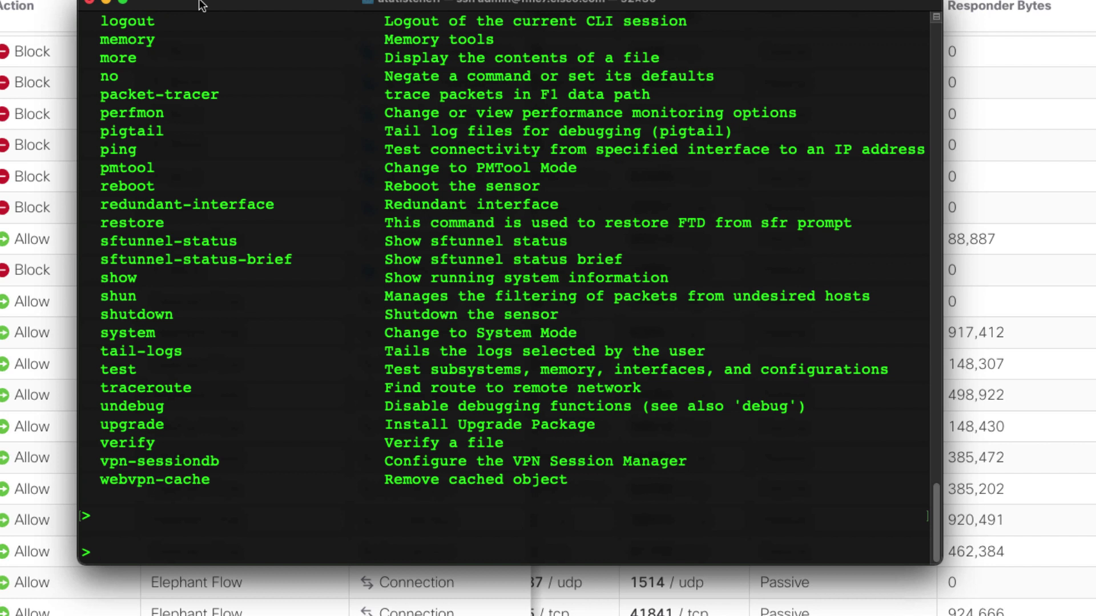
# Step: Display the available options for the "system support elephant-flow-detection" command, then clear it from the prompt without running it
pyautogui.write('system support el')
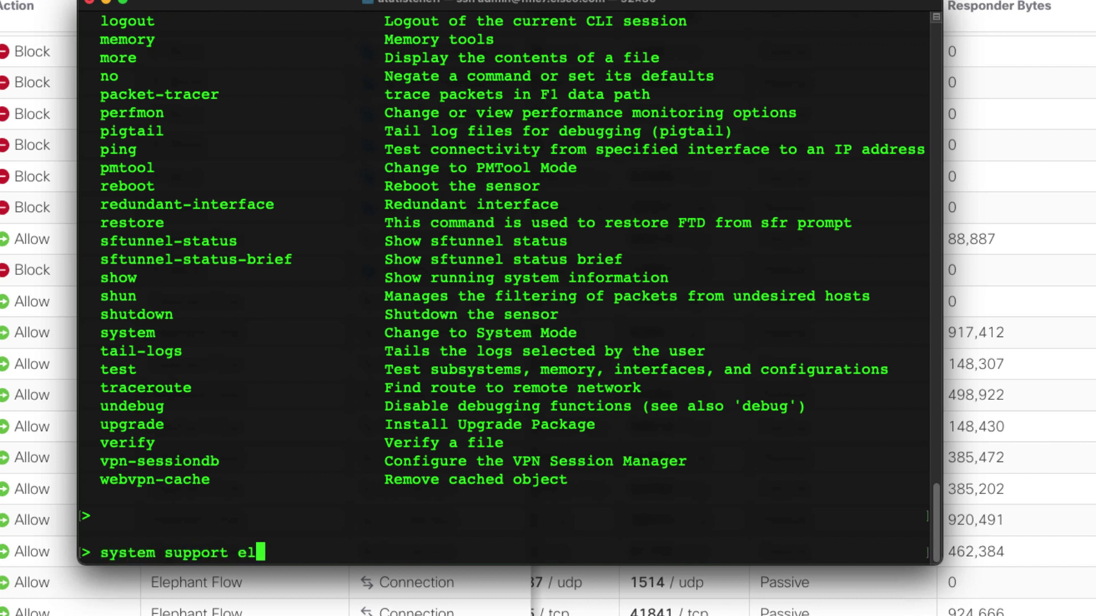
pyautogui.press('Tab')
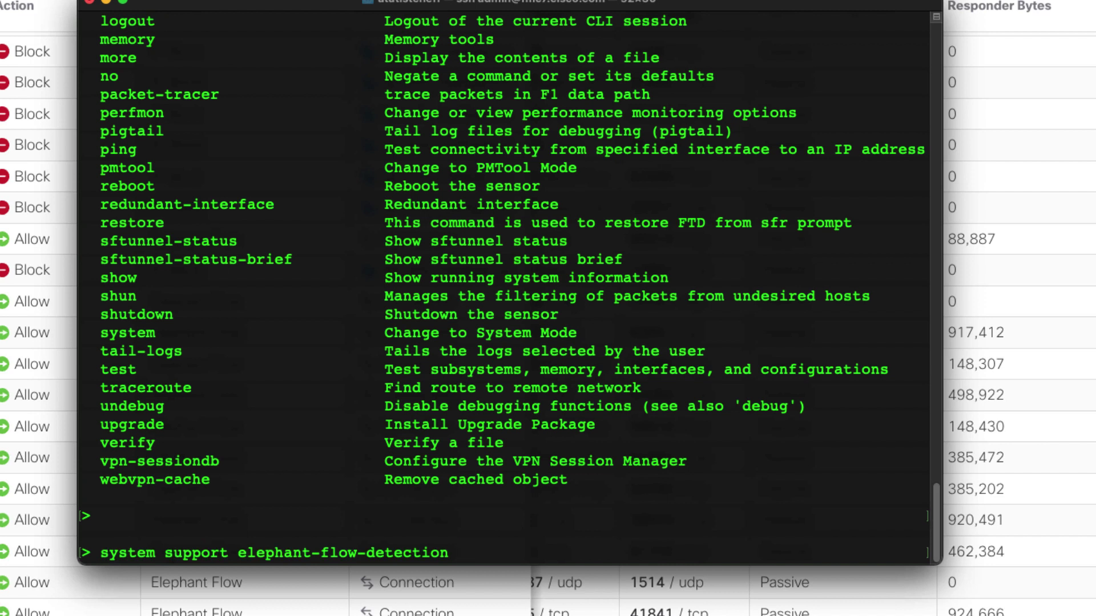
pyautogui.press('?')
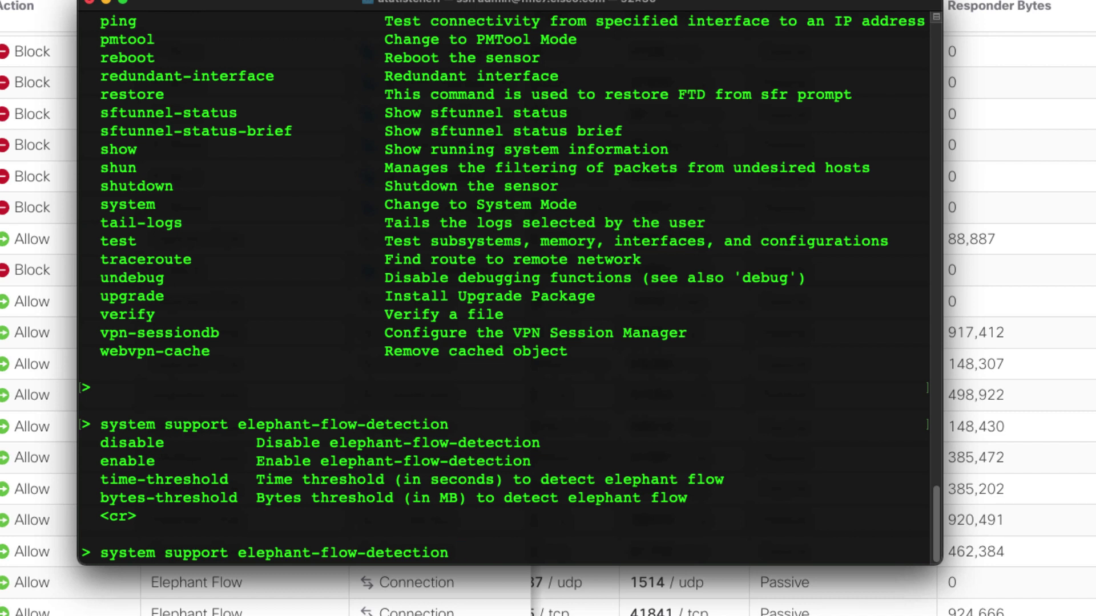
pyautogui.press('BackSpace')
pyautogui.press('BackSpace')
pyautogui.press('BackSpace')
pyautogui.press('BackSpace')
pyautogui.press('BackSpace')
pyautogui.press('BackSpace')
pyautogui.press('BackSpace')
pyautogui.press('BackSpace')
pyautogui.press('BackSpace')
pyautogui.press('BackSpace')
pyautogui.press('BackSpace')
pyautogui.press('BackSpace')
pyautogui.press('BackSpace')
pyautogui.press('BackSpace')
pyautogui.press('BackSpace')
pyautogui.press('BackSpace')
pyautogui.press('BackSpace')
pyautogui.press('BackSpace')
pyautogui.press('BackSpace')
pyautogui.press('BackSpace')
pyautogui.press('BackSpace')
pyautogui.press('BackSpace')
pyautogui.press('BackSpace')
pyautogui.press('BackSpace')
pyautogui.press('BackSpace')
pyautogui.press('BackSpace')
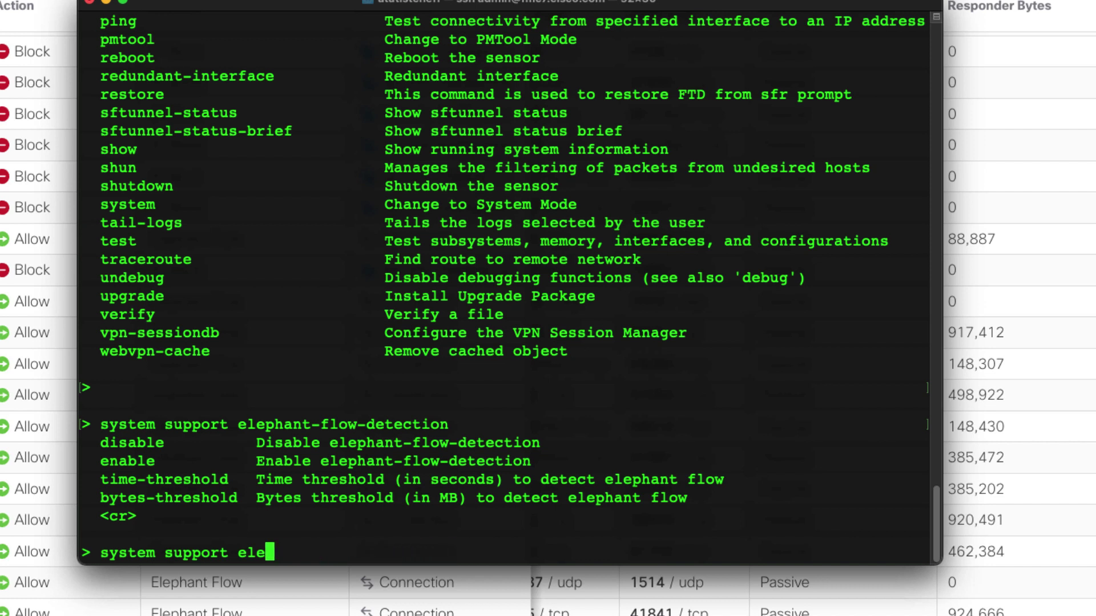
pyautogui.press('BackSpace')
pyautogui.press('BackSpace')
pyautogui.press('BackSpace')
pyautogui.press('BackSpace')
pyautogui.press('BackSpace')
pyautogui.press('BackSpace')
pyautogui.press('BackSpace')
pyautogui.press('BackSpace')
pyautogui.press('BackSpace')
pyautogui.press('BackSpace')
pyautogui.press('BackSpace')
pyautogui.press('BackSpace')
pyautogui.press('BackSpace')
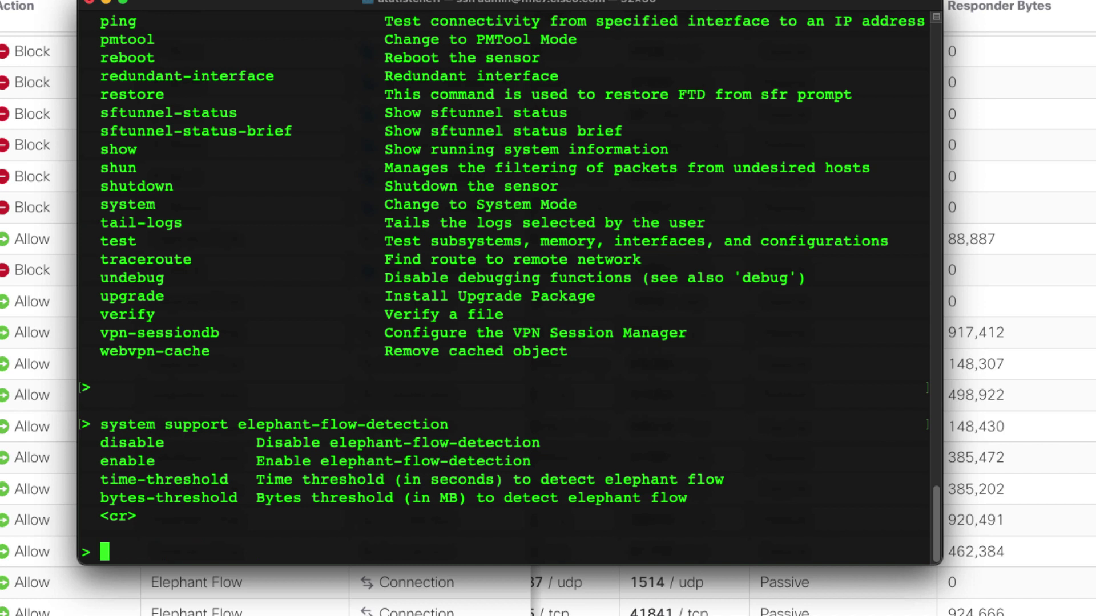
# Step: Run "show elephant-flow detection-config" to display the elephant flow detection thresholds
pyautogui.write('show elephant-flow ')
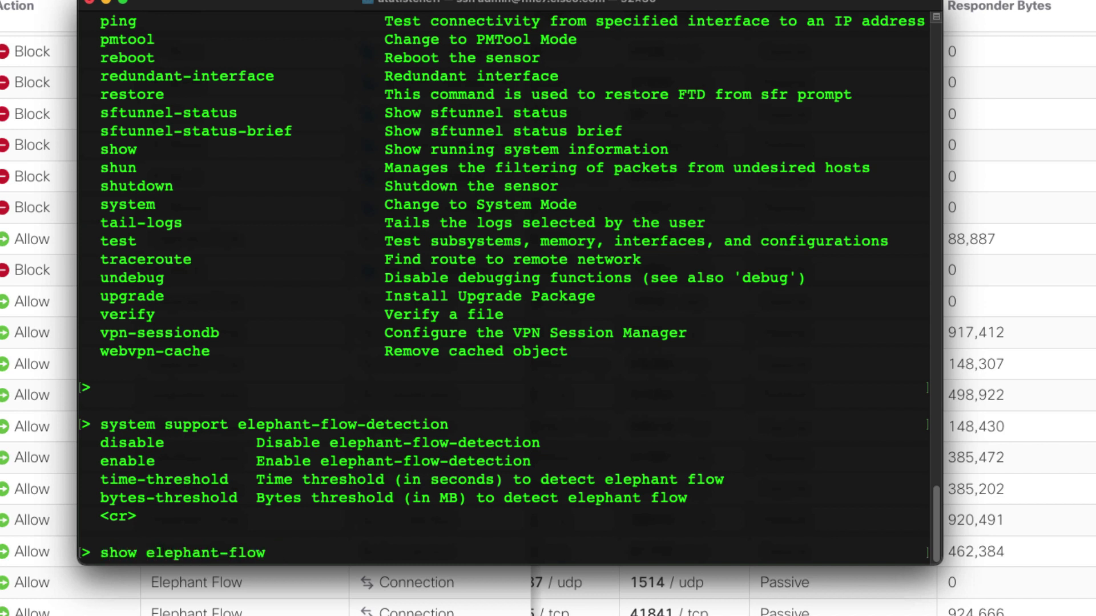
pyautogui.write('de')
pyautogui.press('Tab')
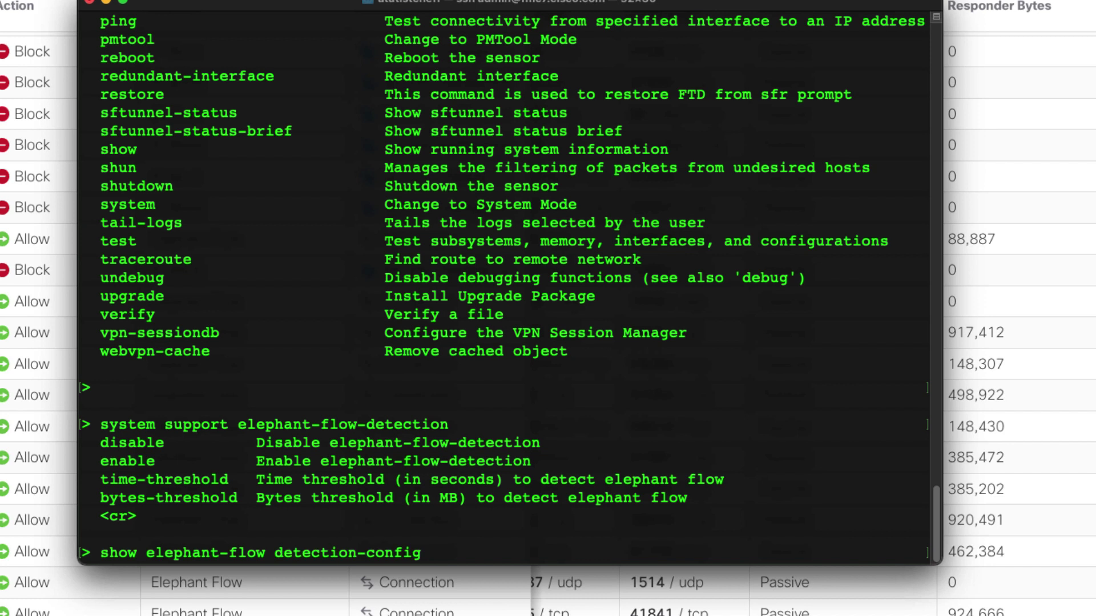
pyautogui.press('Return')
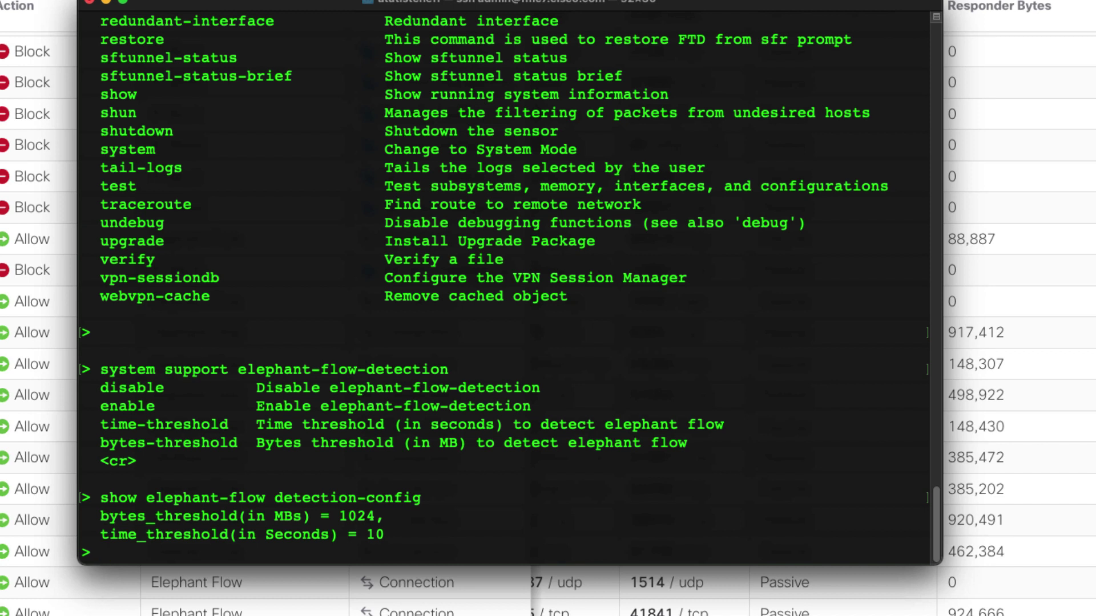
# Step: Set the elephant flow detection thresholds to 1 second and 1 MB with "system support elephant-flow-detection time-threshold 1 bytes-threshold 1"
pyautogui.write('system support el')
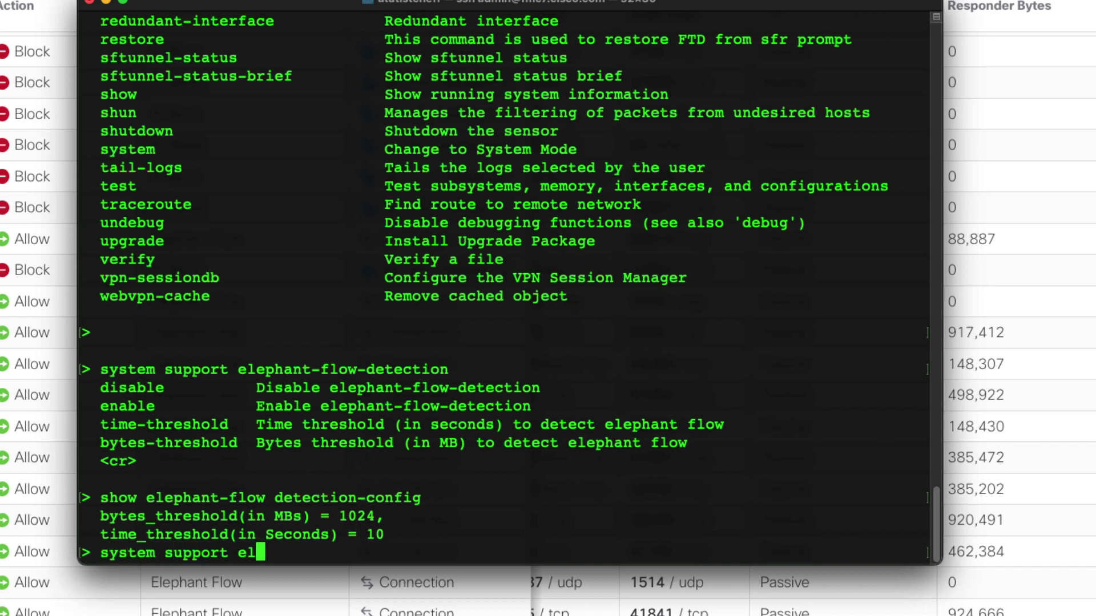
pyautogui.press('Tab')
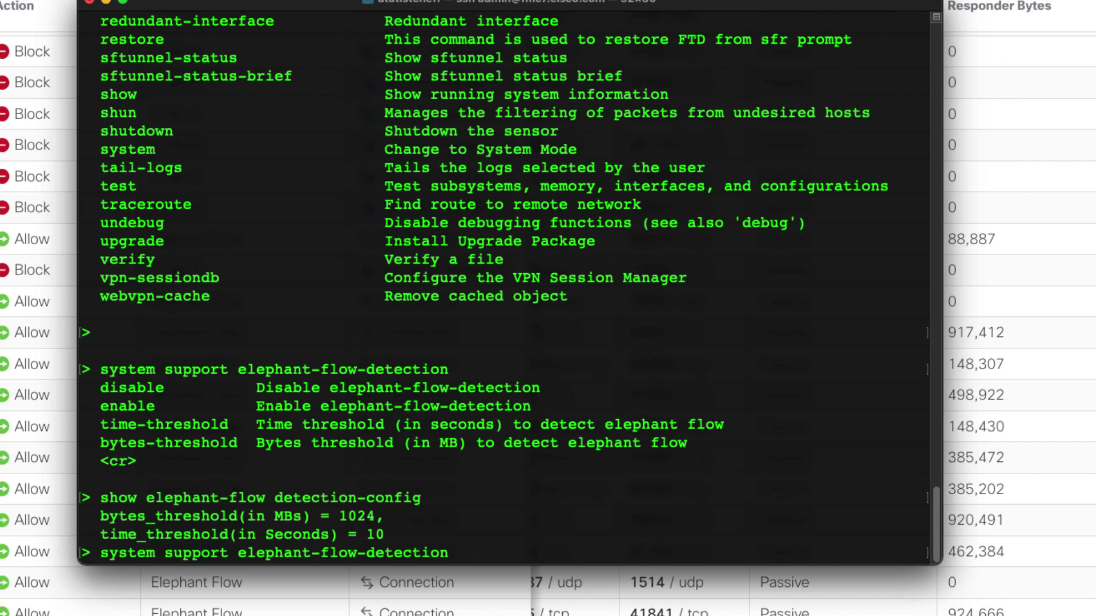
pyautogui.write('tim')
pyautogui.press('Tab')
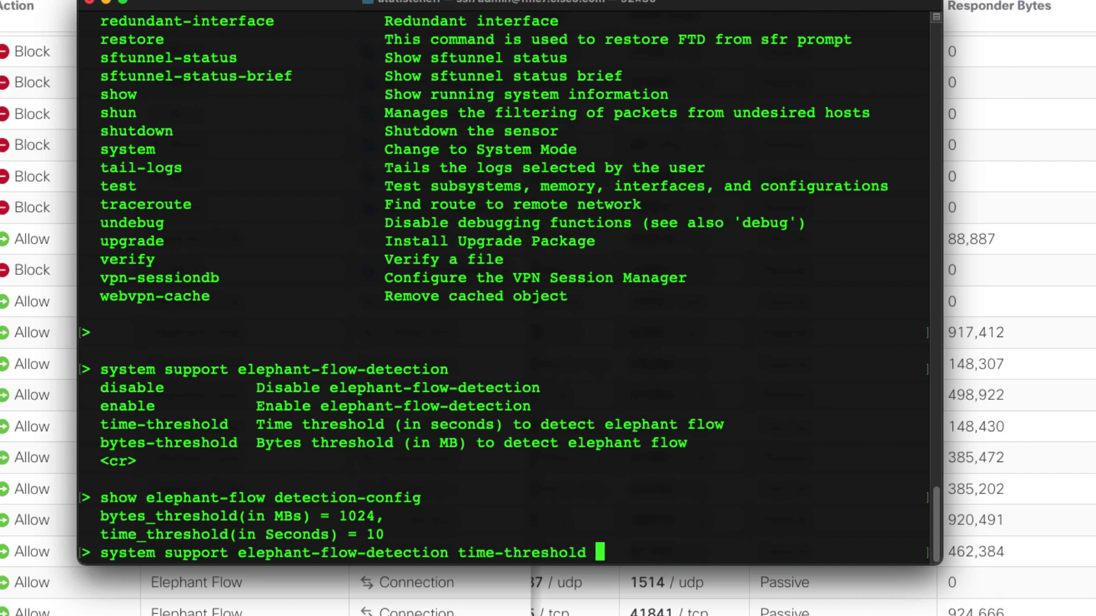
pyautogui.write('1 bys')
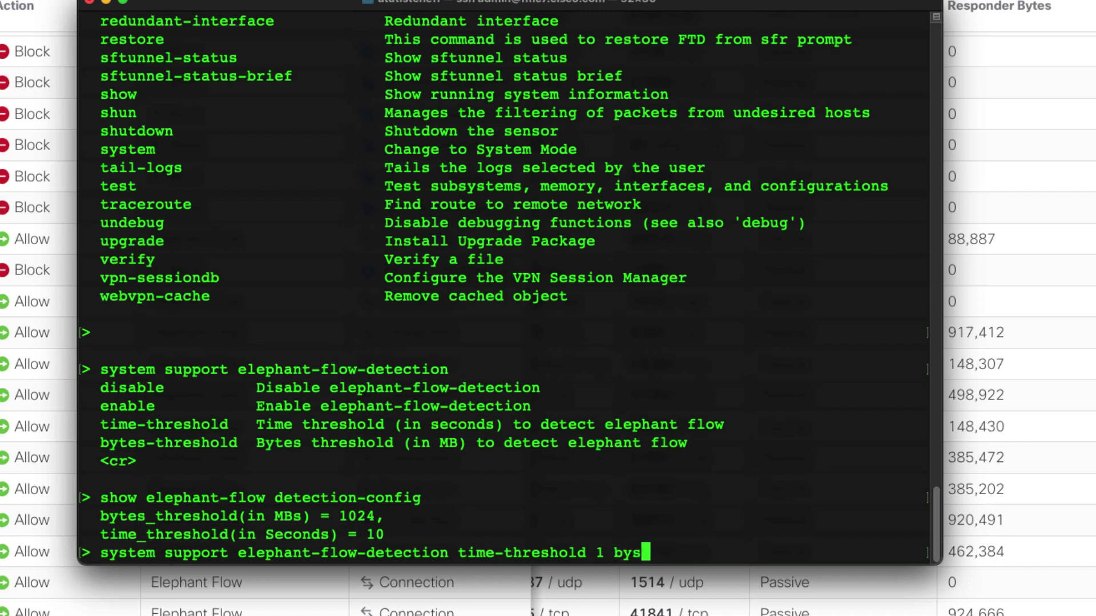
pyautogui.press('BackSpace')
pyautogui.write('t')
pyautogui.press('Tab')
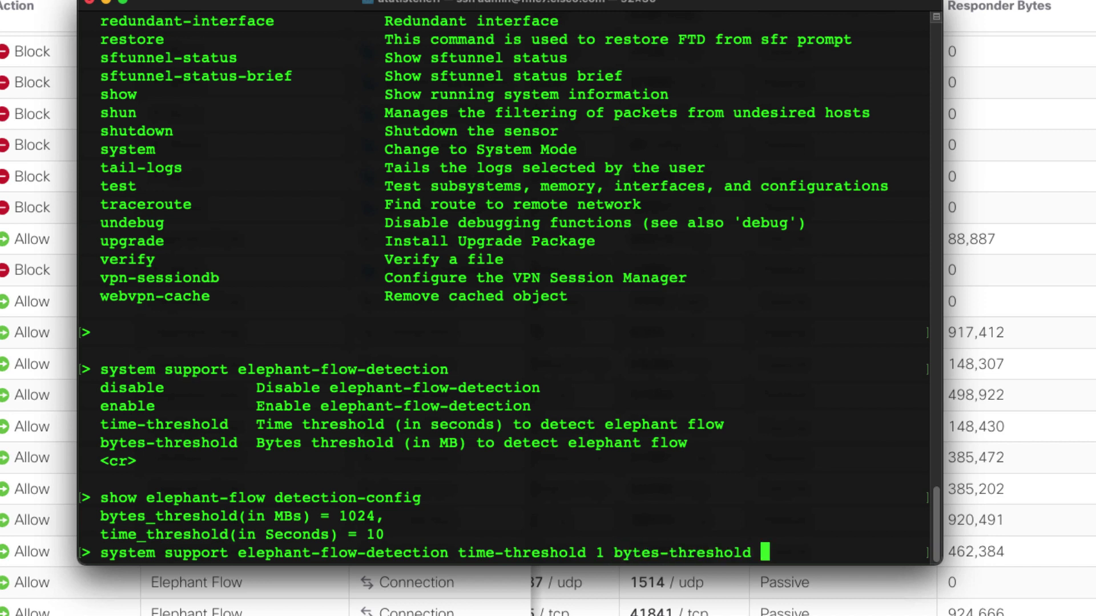
pyautogui.write('1')
pyautogui.press('Return')
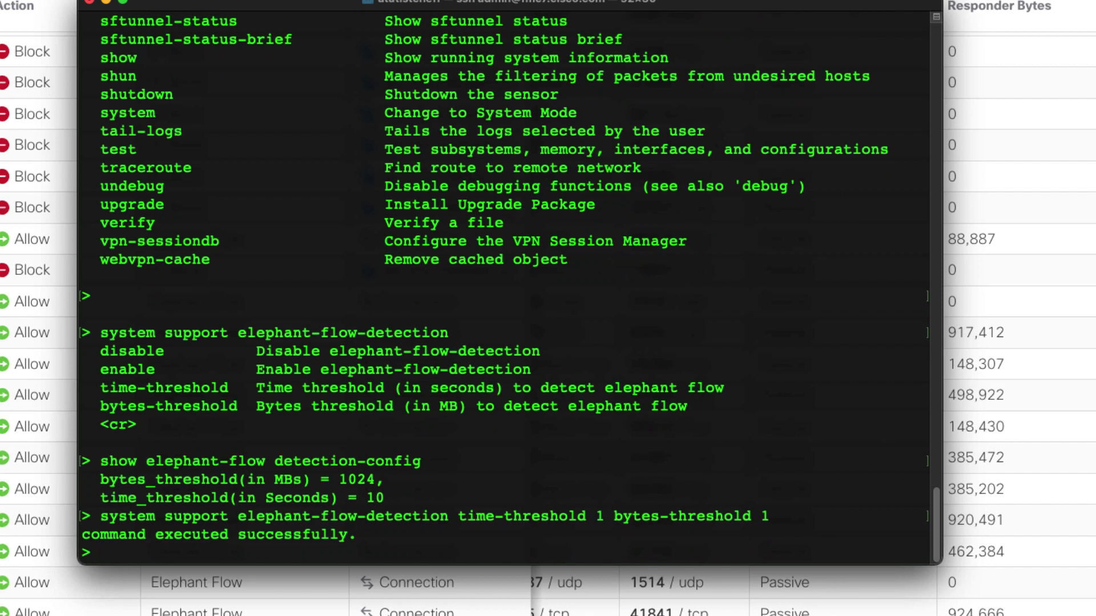
# Step: Rerun "show elephant-flow detection-config" to check the configured byte and time thresholds
pyautogui.press('Up')
pyautogui.press('Up')
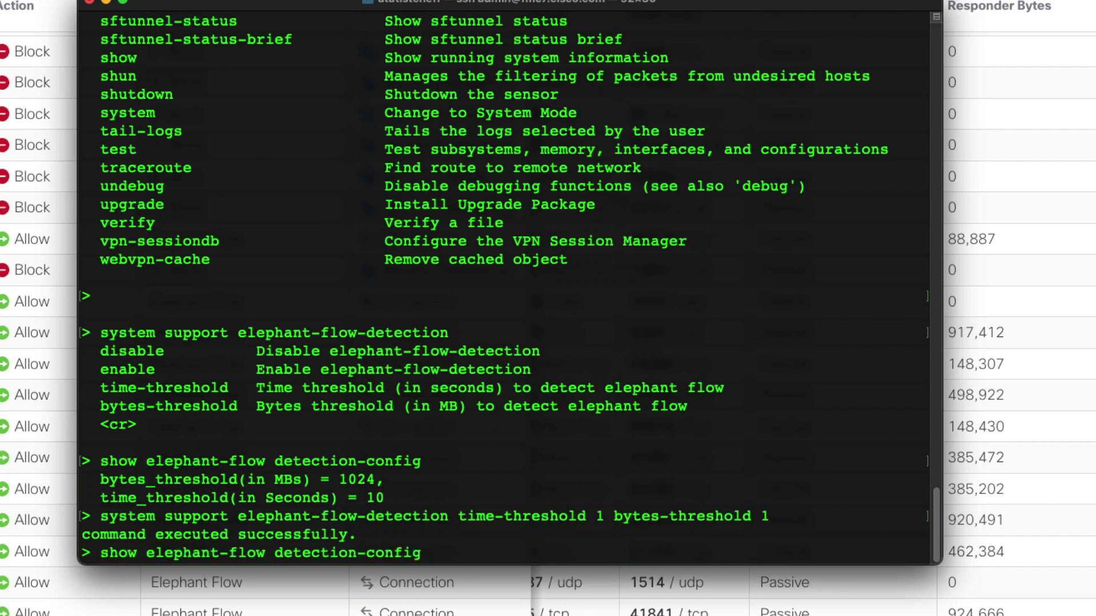
pyautogui.press('Return')
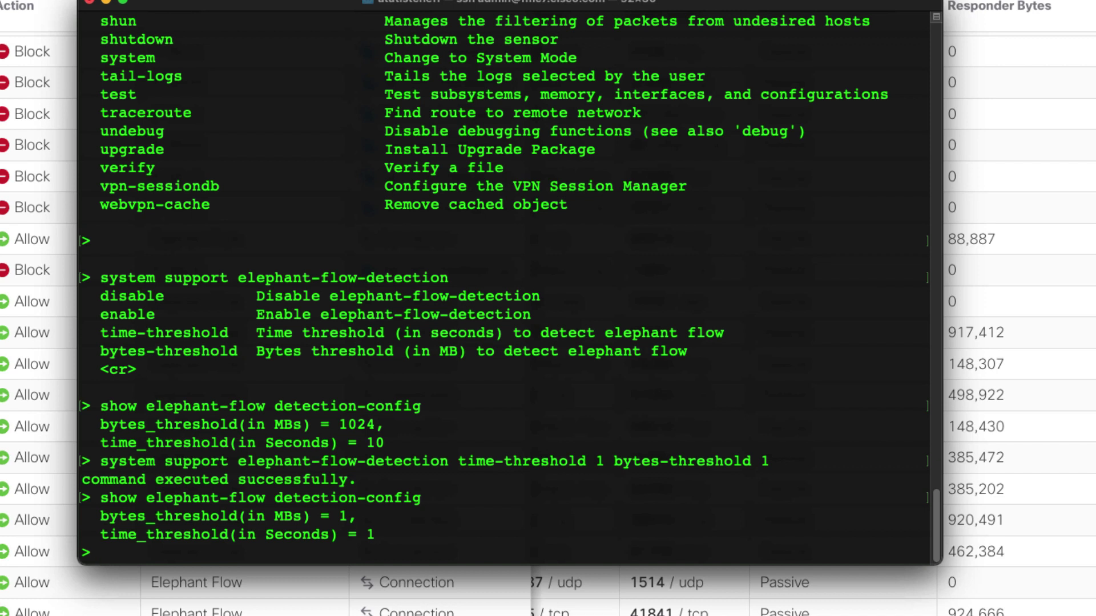
# Step: Run "show elephant-flow status" to check the state of the elephant flow inspector
pyautogui.write('show el')
pyautogui.press('Tab')
pyautogui.write('st')
pyautogui.press('Tab')
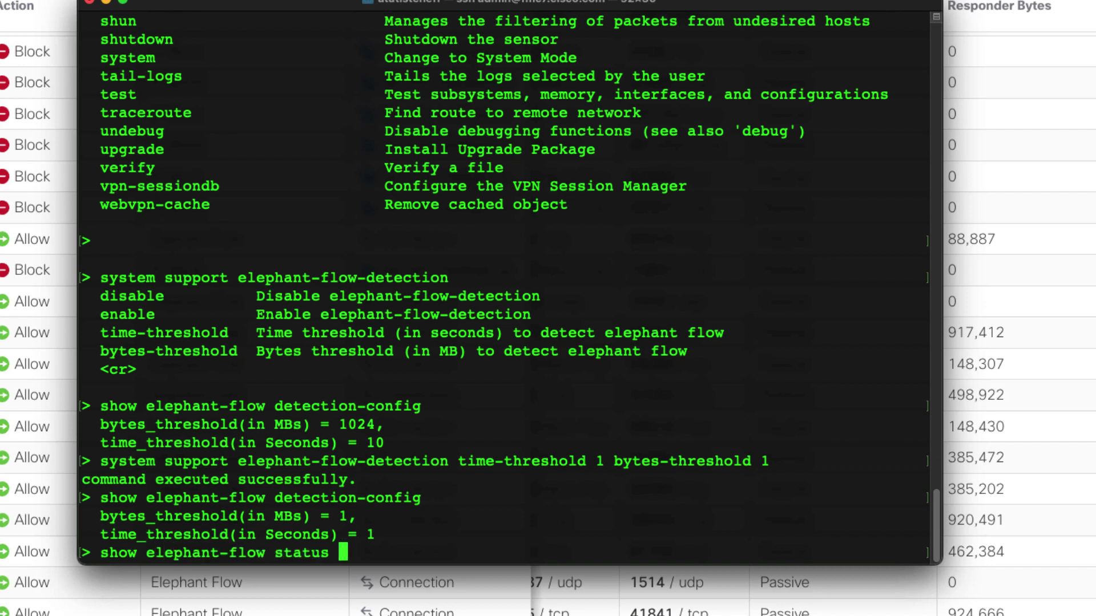
pyautogui.press('Return')
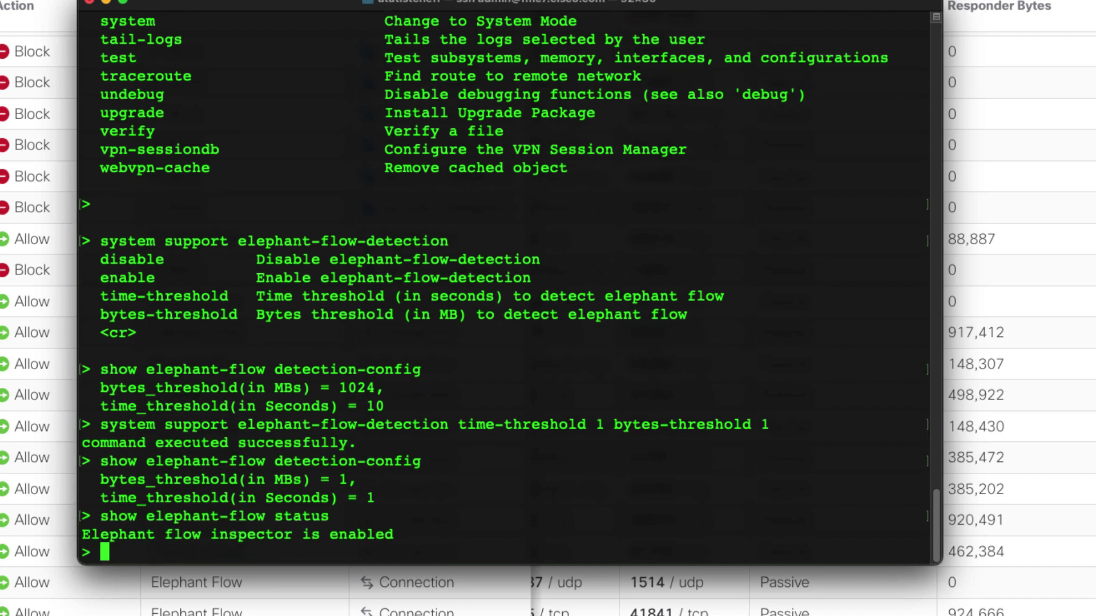